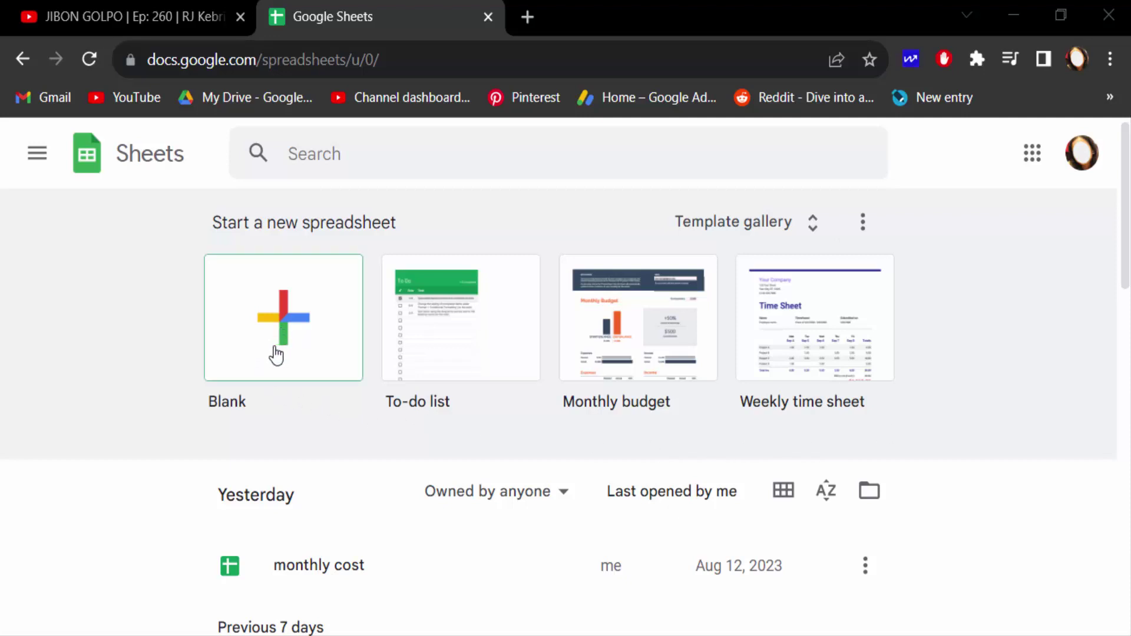
# Step: Create a blank spreadsheet, view the Open a file dialog, and close it
pyautogui.click(283, 328)
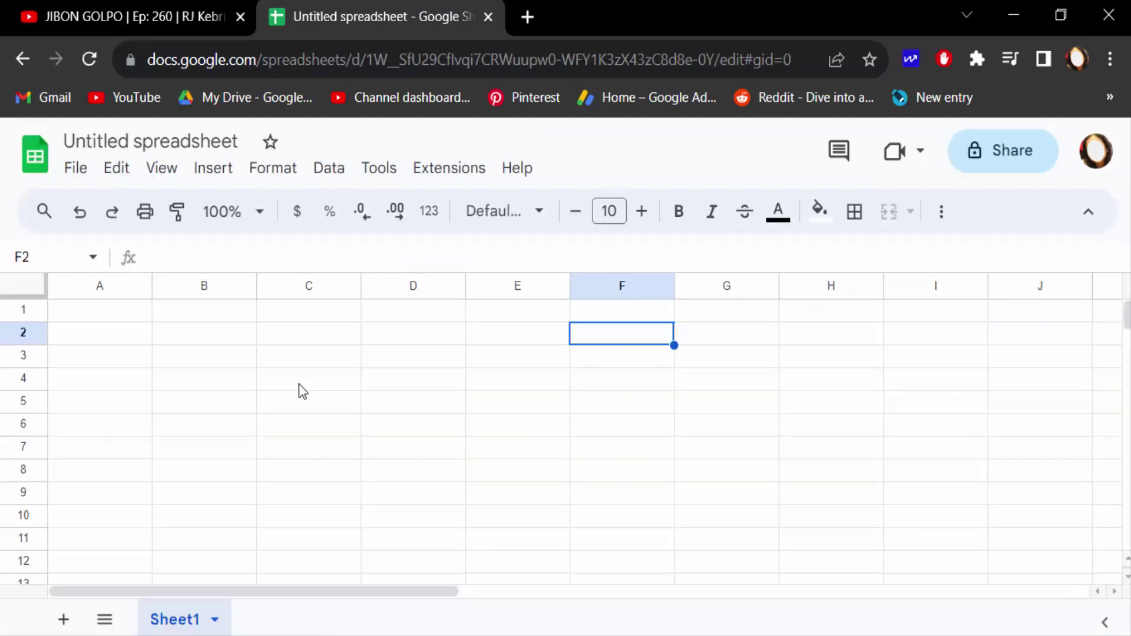
pyautogui.click(74, 172)
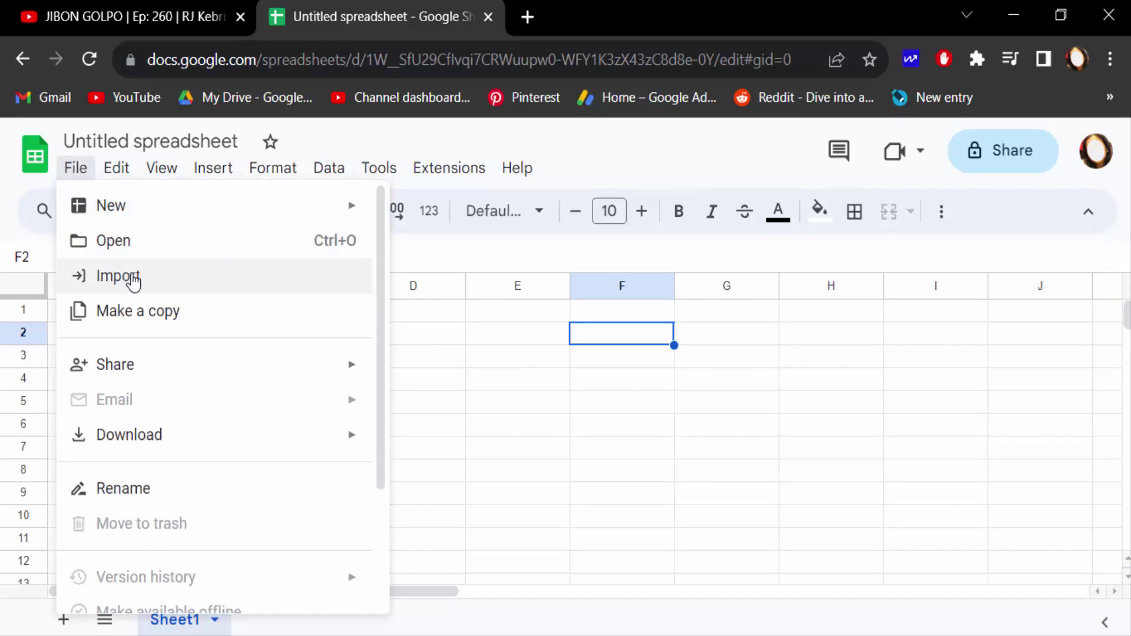
pyautogui.click(122, 255)
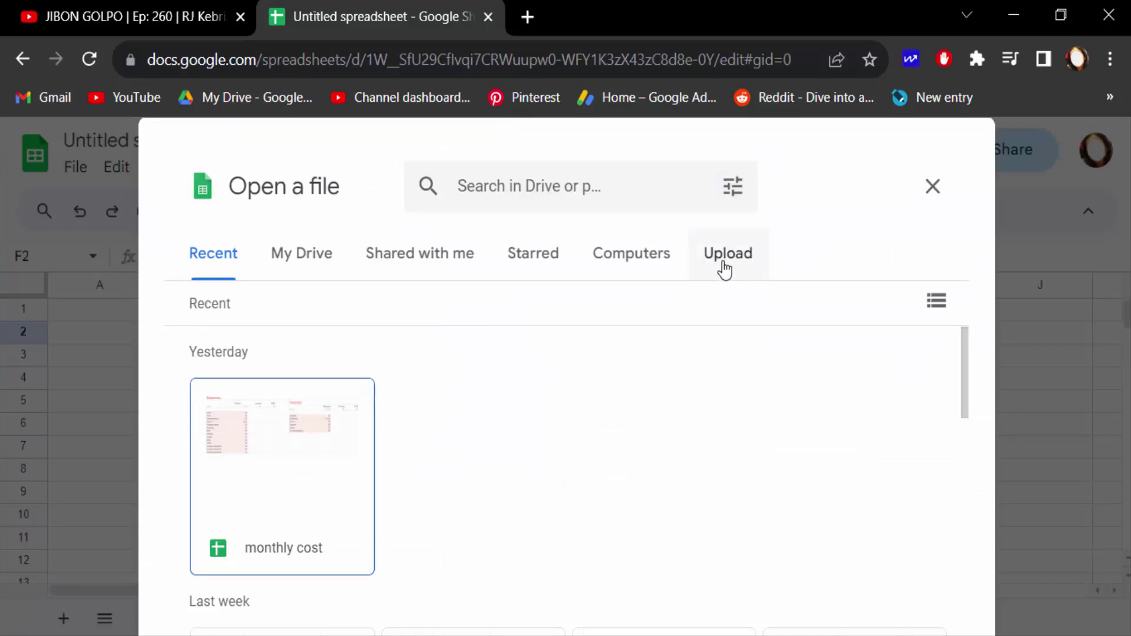
pyautogui.click(933, 188)
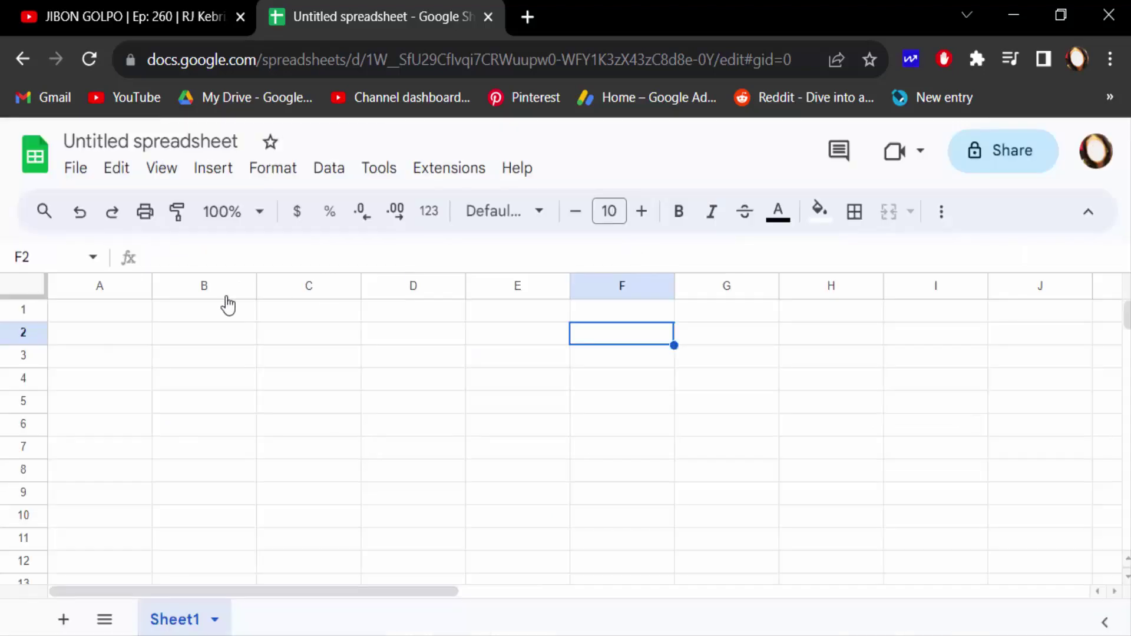
# Step: Upload the Cross Section .xls file and import its data as a new sheet tab
pyautogui.click(76, 168)
pyautogui.click(111, 276)
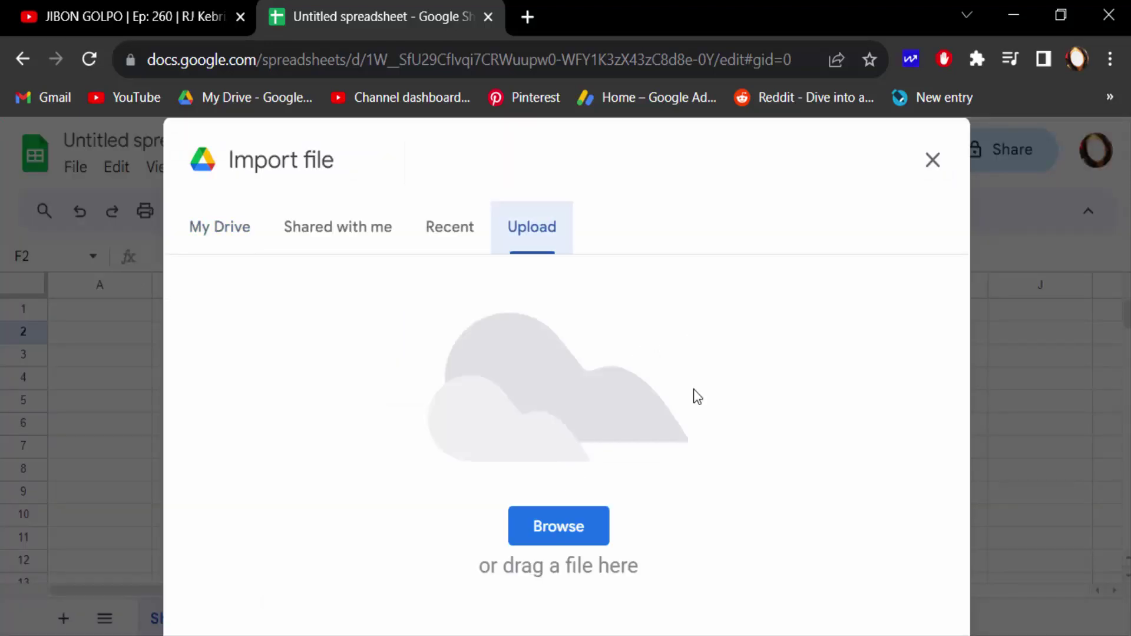
pyautogui.click(564, 539)
pyautogui.scroll(-3, 434, 295)
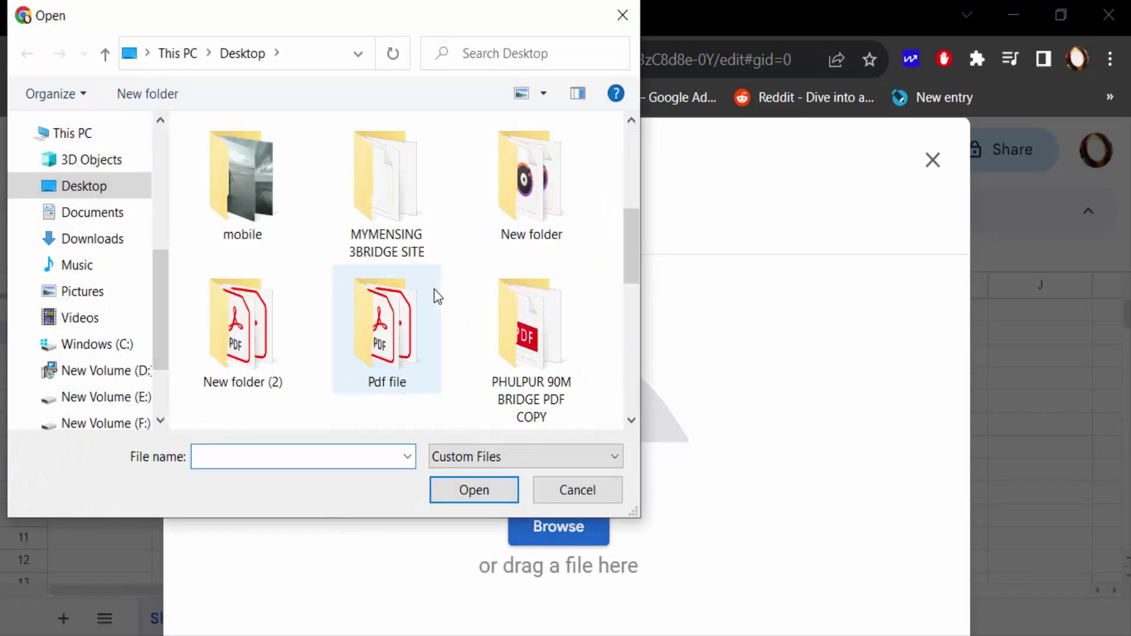
pyautogui.scroll(-2, 435, 310)
pyautogui.click(415, 318)
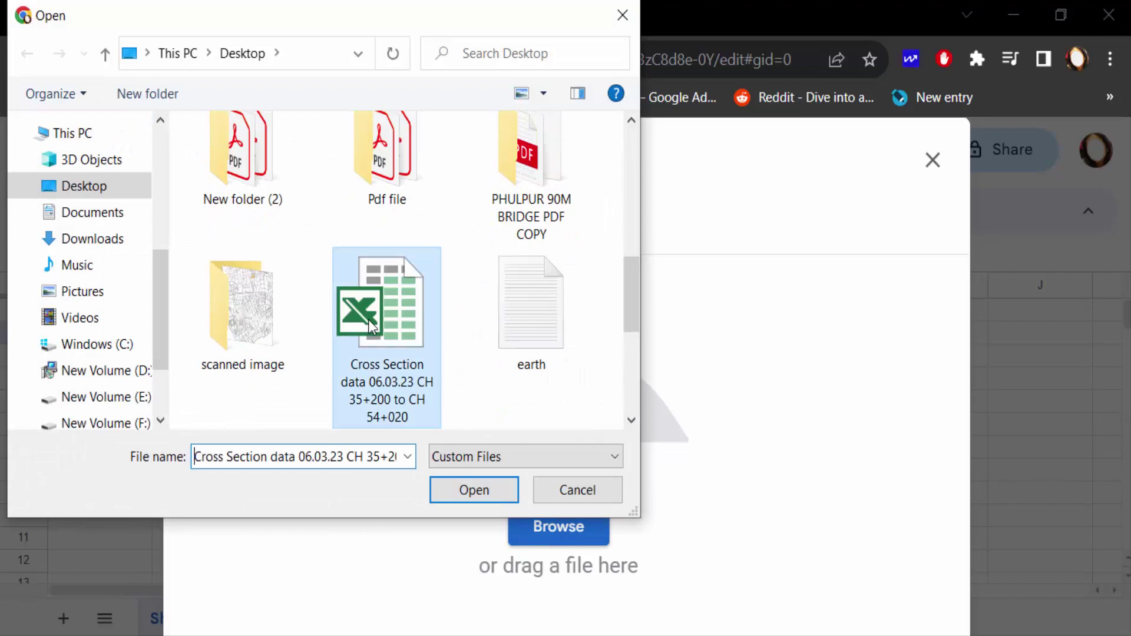
pyautogui.click(476, 492)
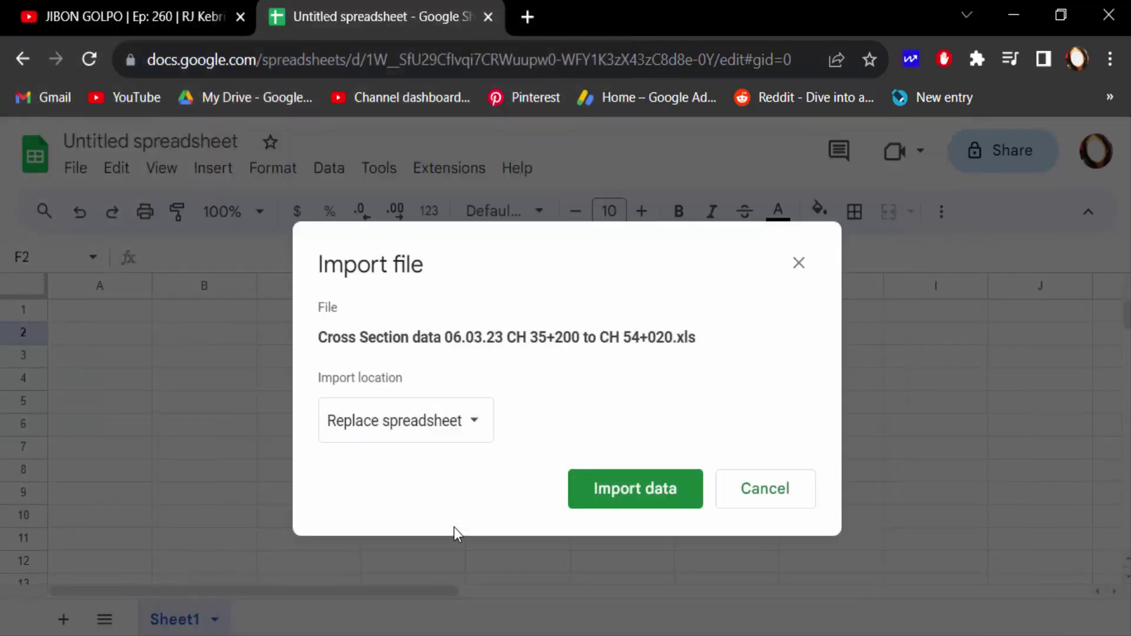
pyautogui.click(624, 496)
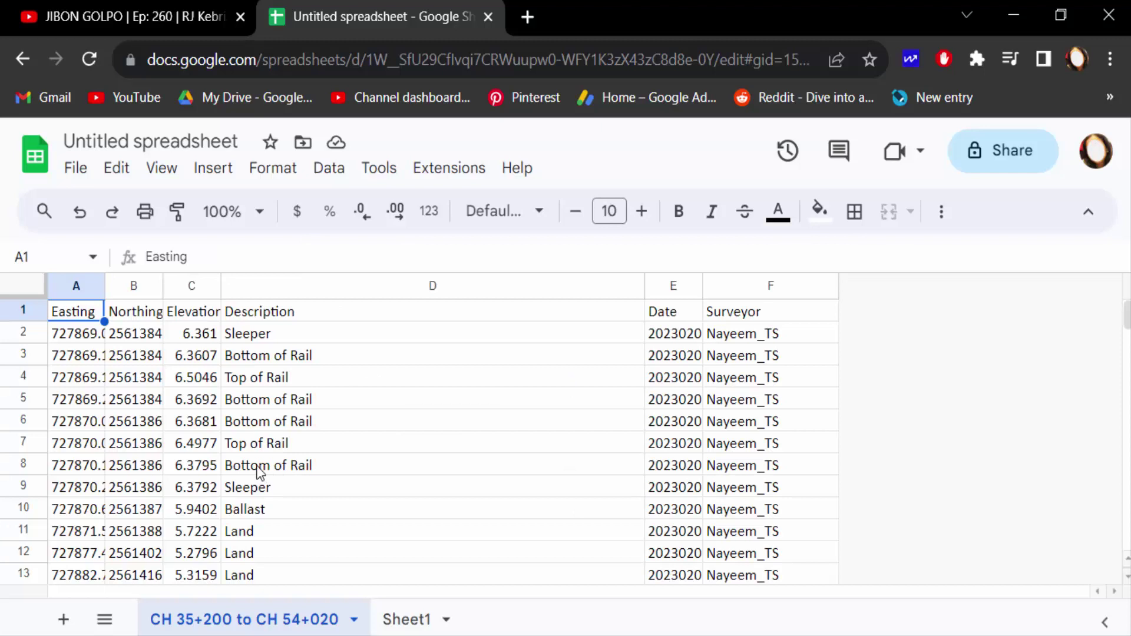
pyautogui.scroll(-3, 257, 469)
pyautogui.scroll(3, 234, 483)
pyautogui.click(76, 171)
pyautogui.click(106, 244)
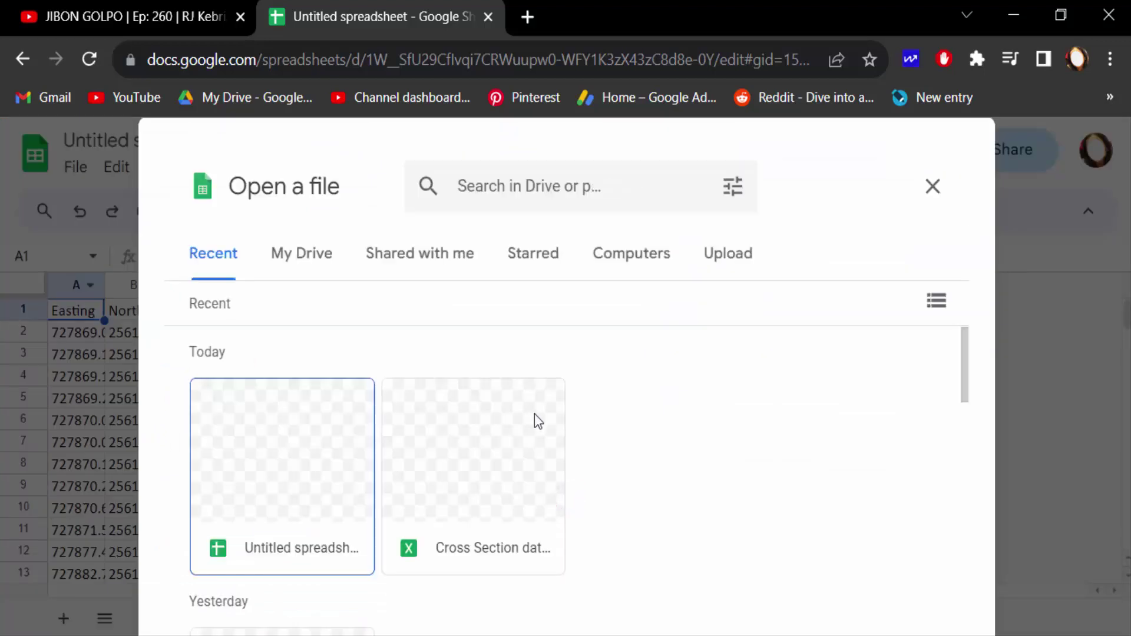
pyautogui.click(727, 262)
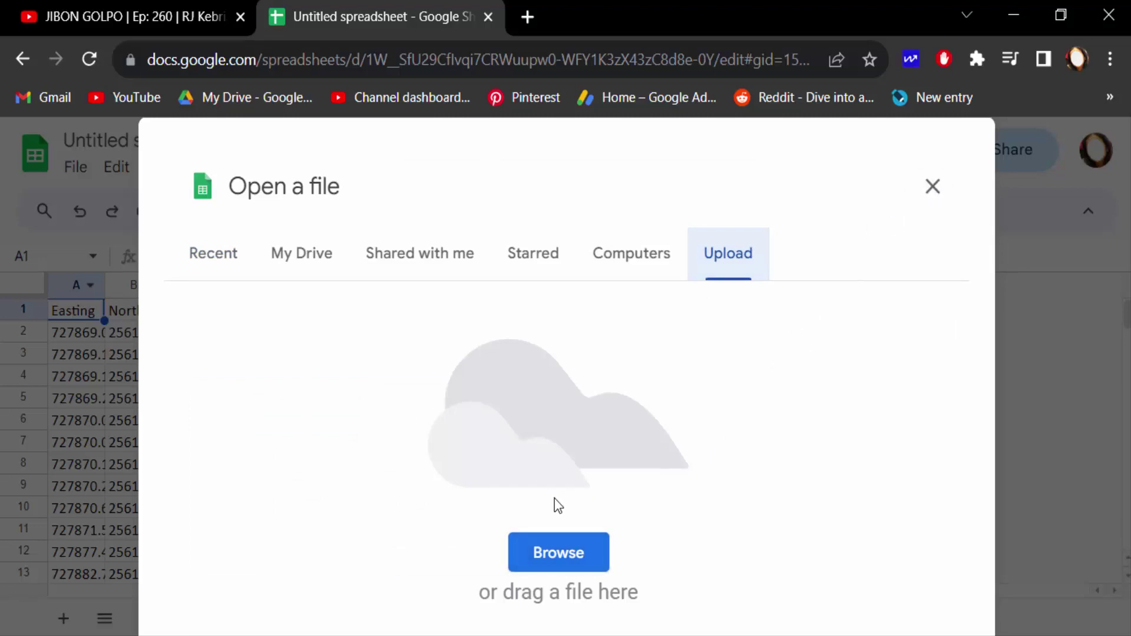
pyautogui.click(933, 185)
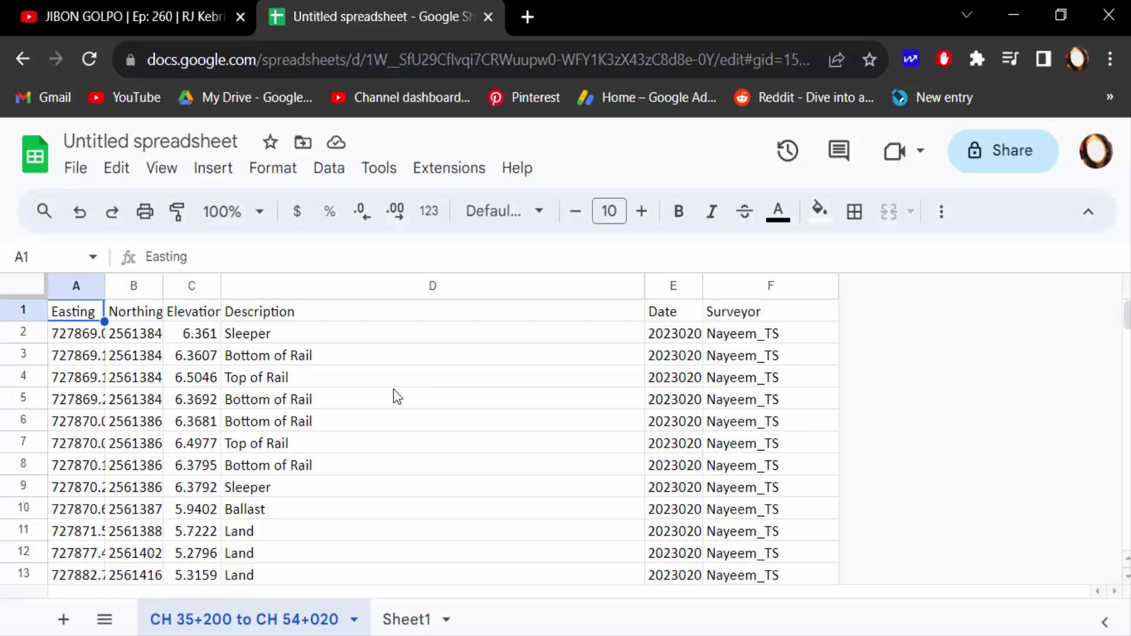
pyautogui.click(395, 398)
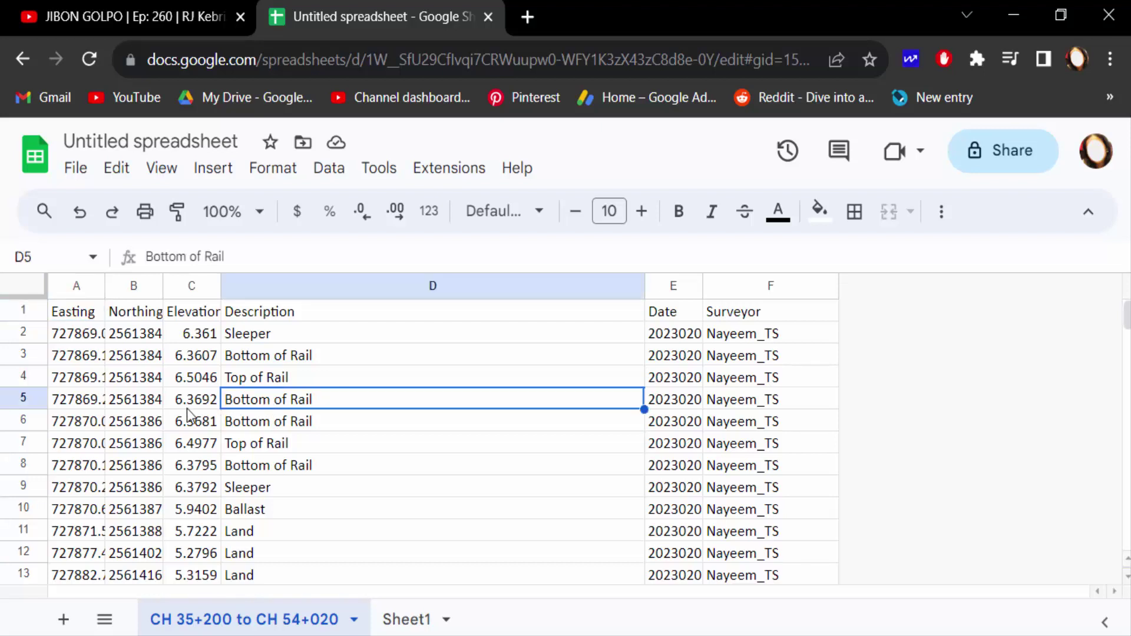